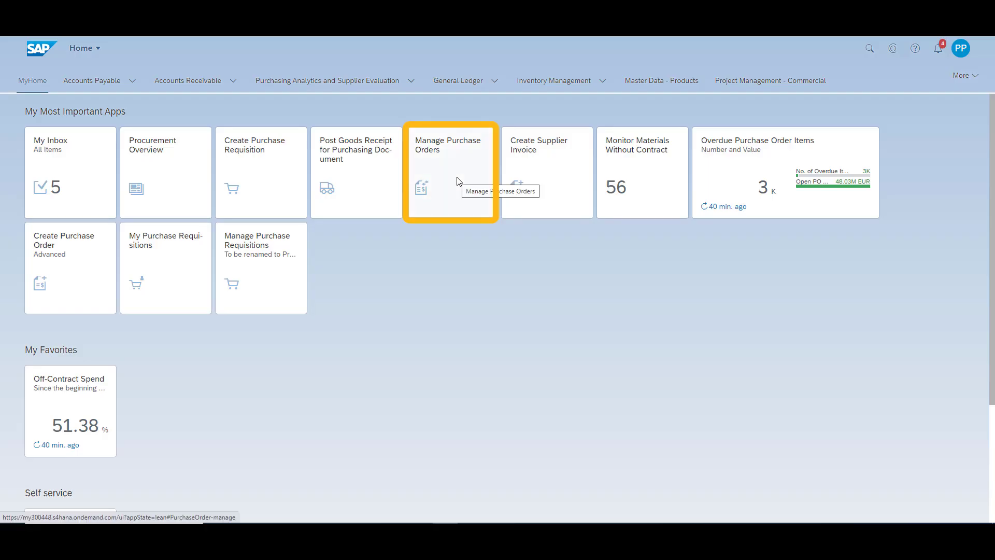
Create a new purchase order for supplier 17300003
{"action": "left_click", "coordinate": [457, 181]}
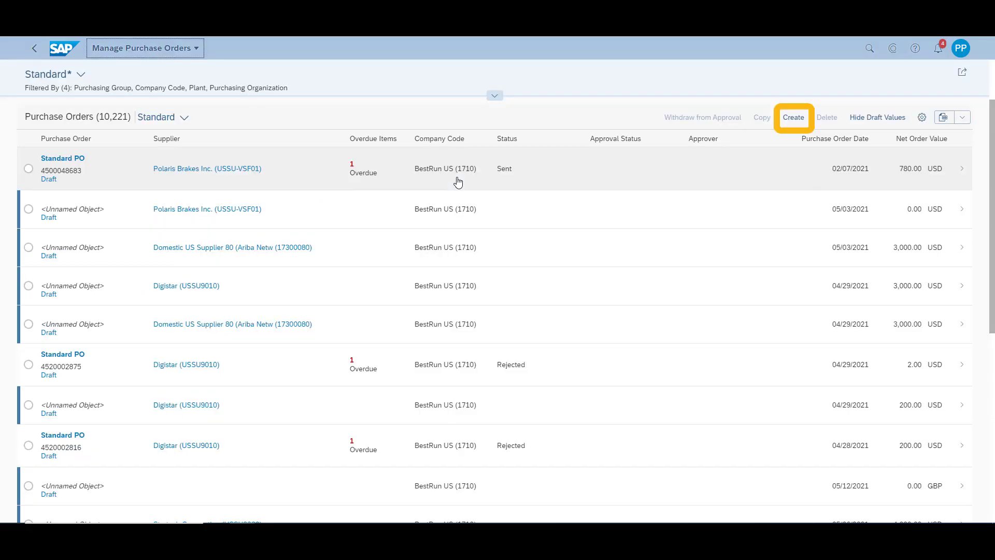
{"action": "left_click", "coordinate": [786, 123]}
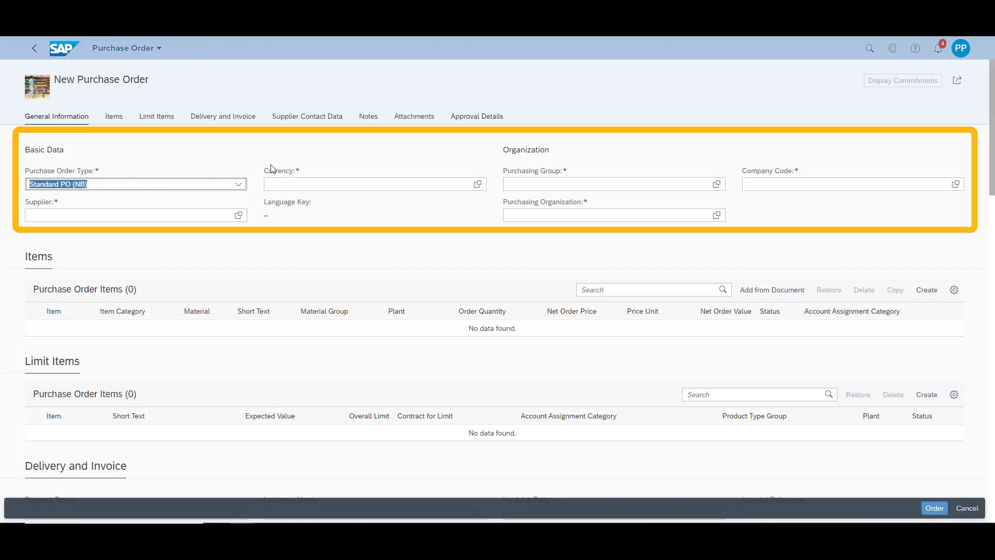
{"action": "left_click", "coordinate": [144, 215]}
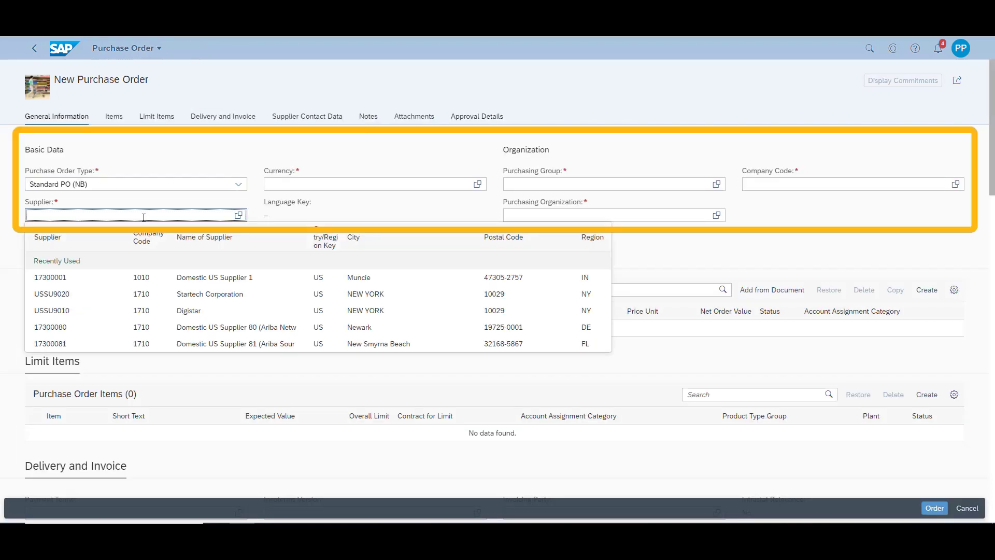
{"action": "type", "text": "1730000"}
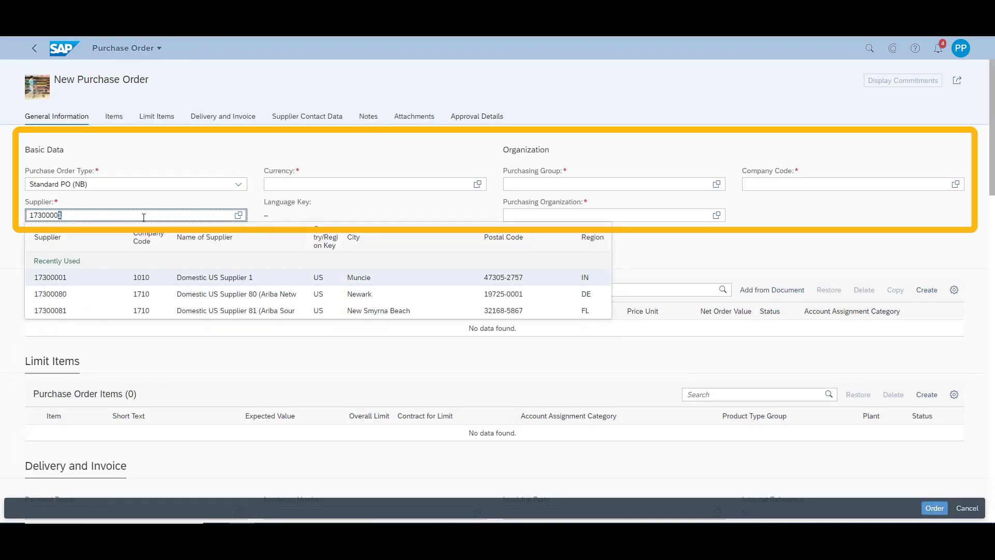
{"action": "type", "text": "3"}
{"action": "key", "text": "Tab"}
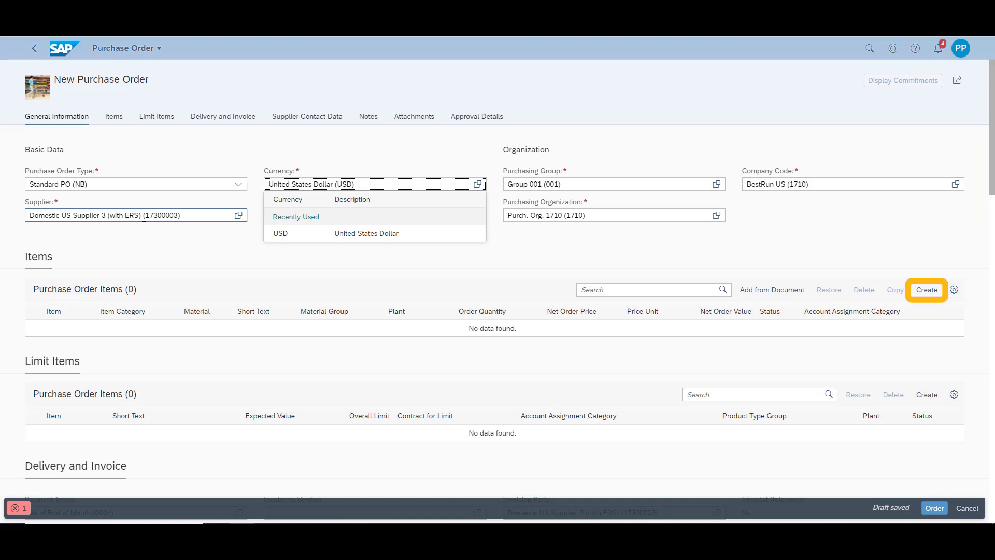
Add item 10 with material TG0011 and order quantity 2
{"action": "left_click", "coordinate": [930, 292]}
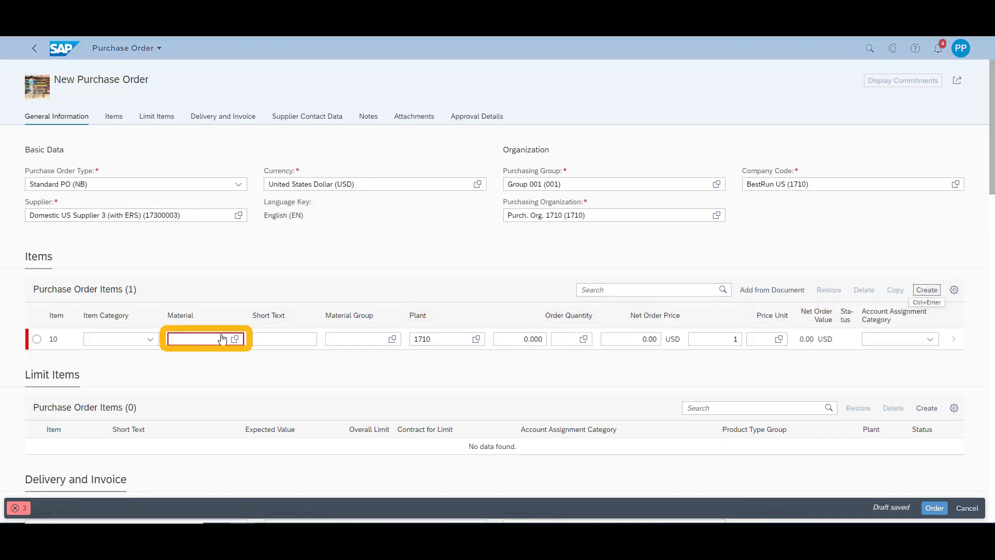
{"action": "left_click", "coordinate": [222, 338]}
{"action": "type", "text": "TG001"}
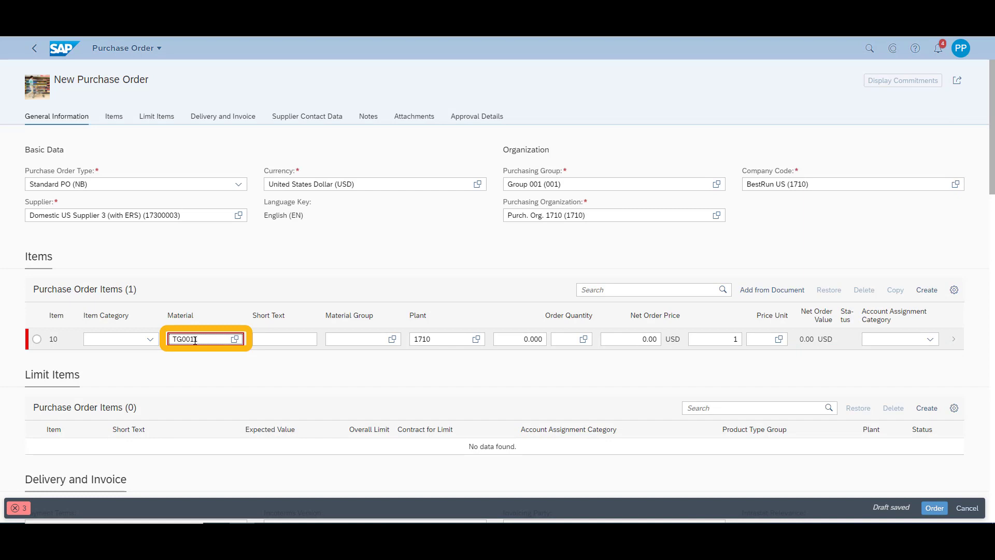
{"action": "key", "text": "Tab"}
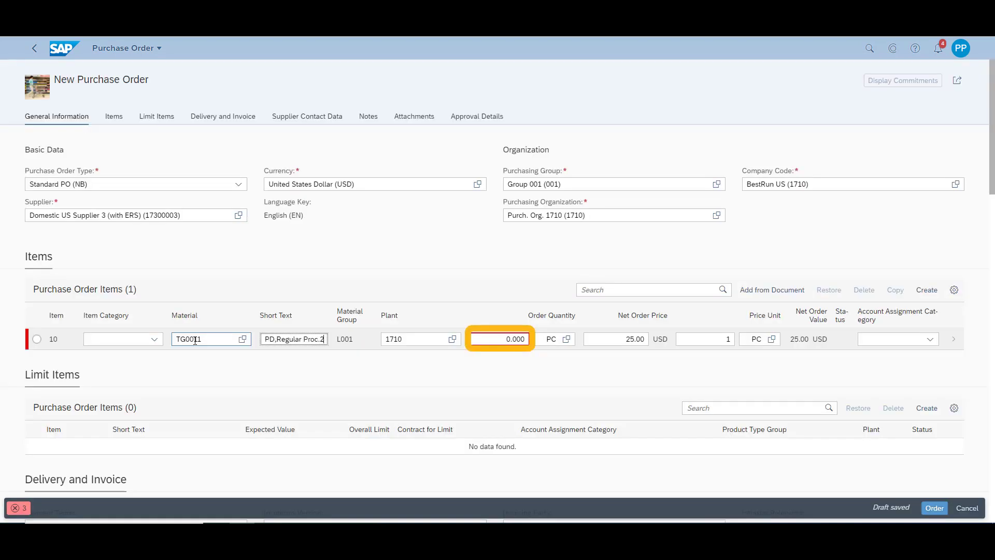
{"action": "left_click", "coordinate": [516, 339]}
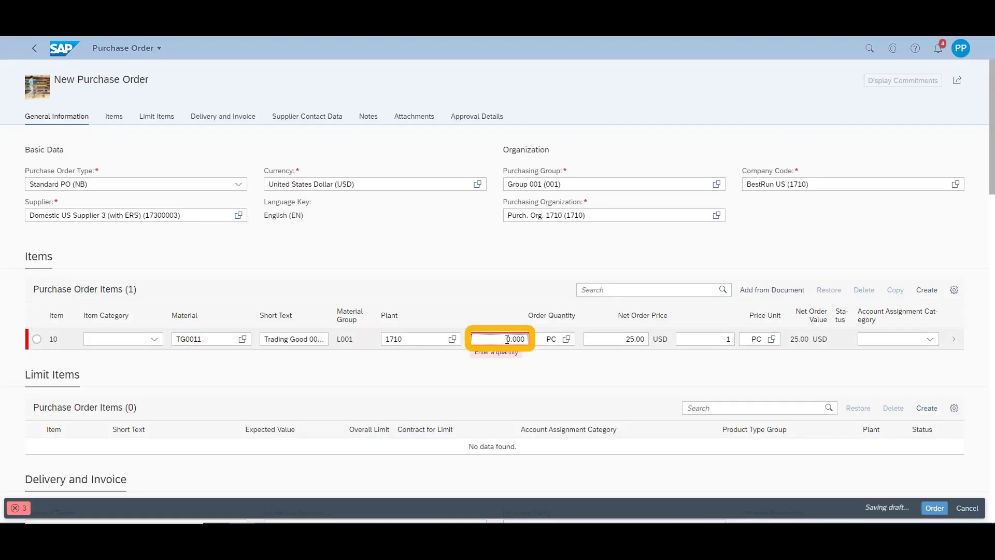
{"action": "double_click", "coordinate": [516, 339]}
{"action": "type", "text": "2"}
{"action": "key", "text": "Tab"}
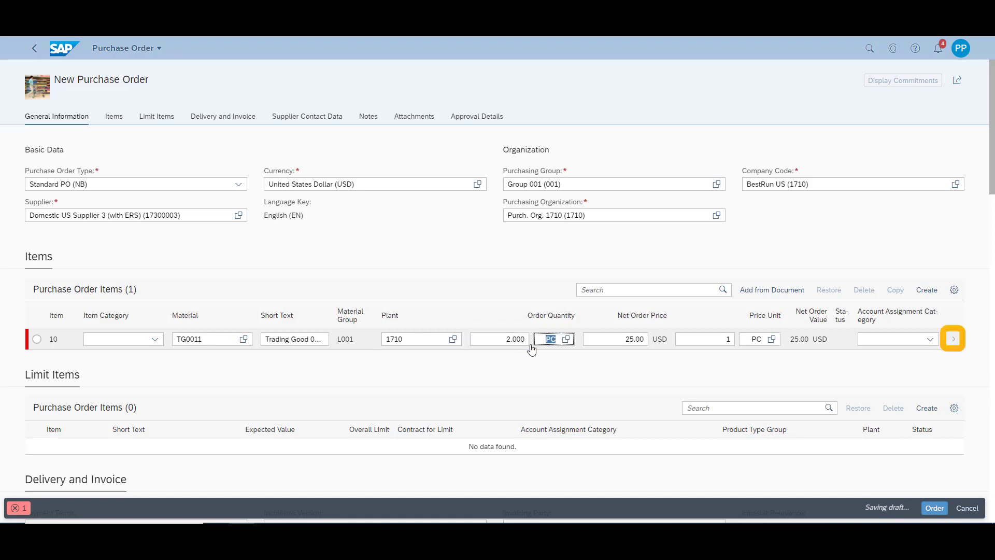
{"action": "left_click", "coordinate": [953, 340]}
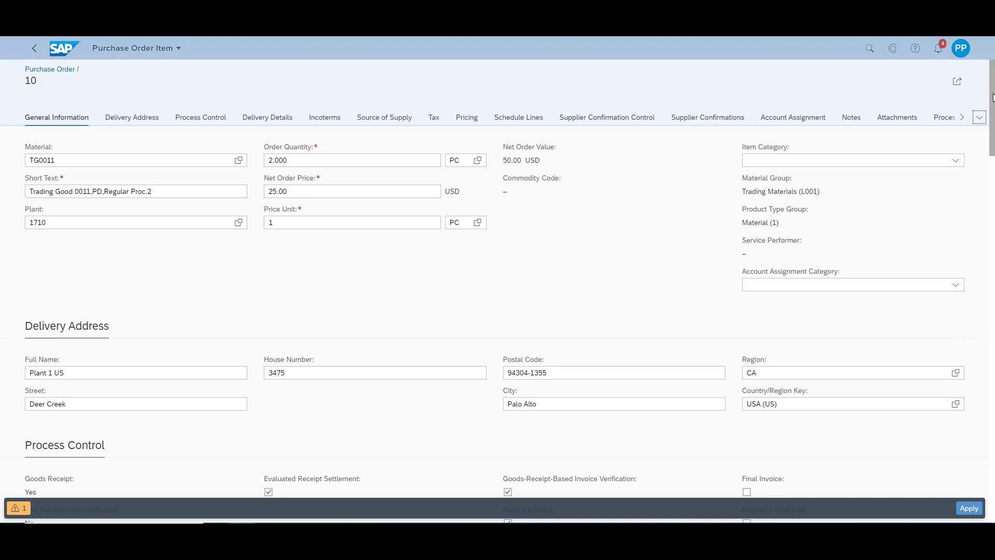
{"action": "left_click_drag", "start_coordinate": [993, 97], "coordinate": [993, 160]}
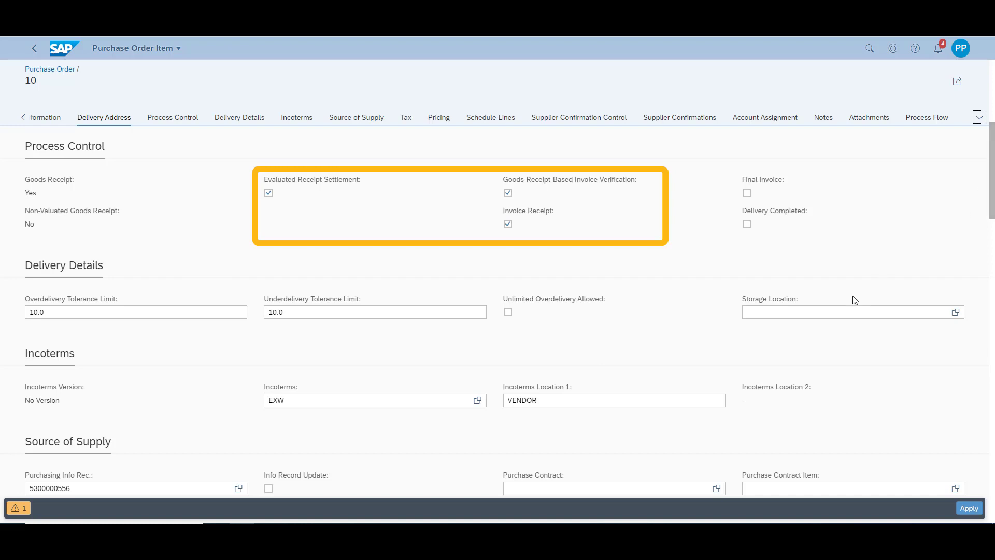
{"action": "left_click", "coordinate": [832, 312]}
{"action": "type", "text": "171"}
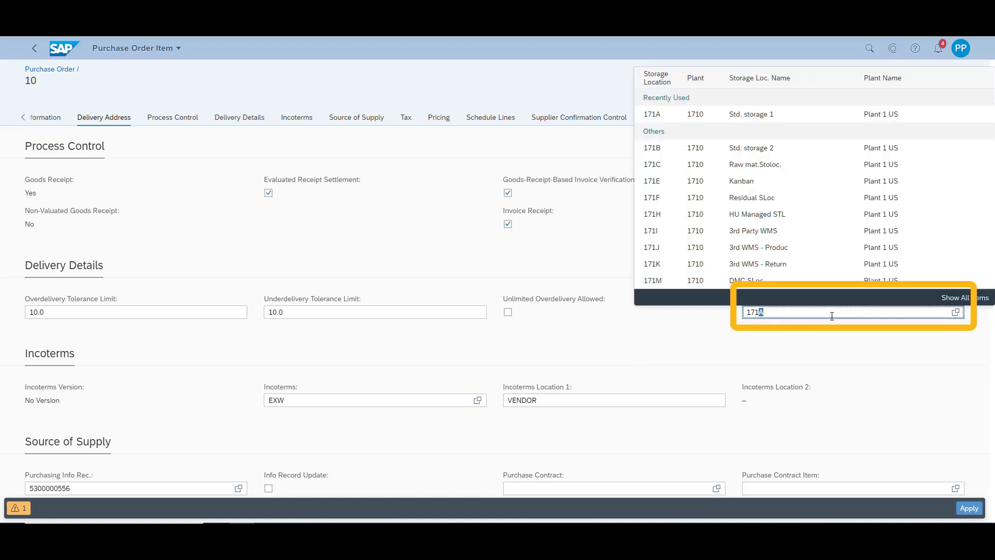
{"action": "type", "text": "A"}
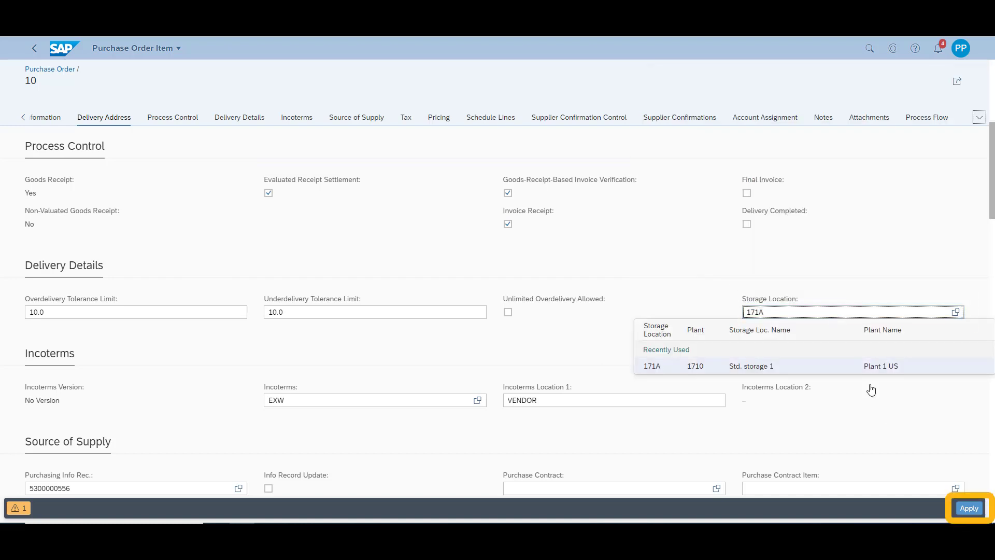
{"action": "left_click", "coordinate": [970, 509]}
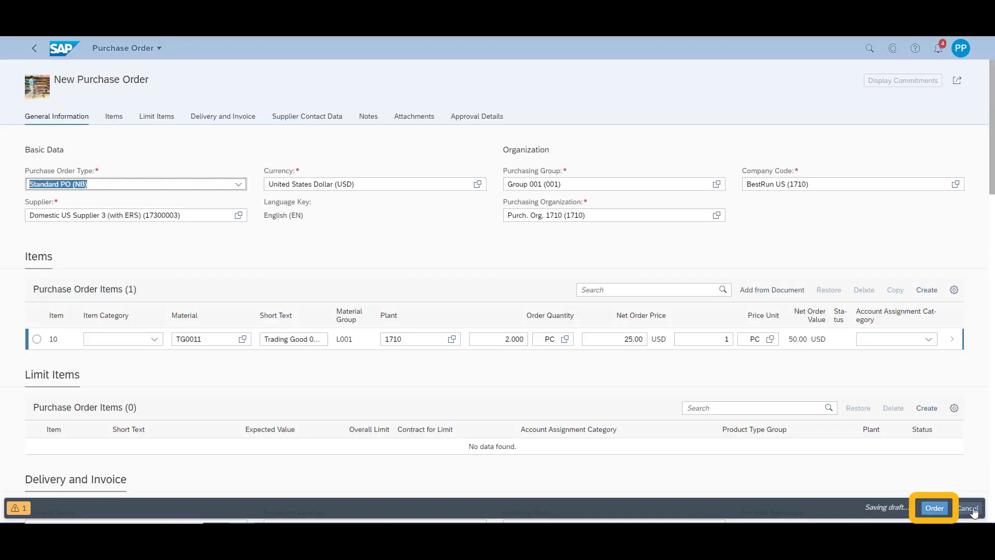
{"action": "left_click", "coordinate": [935, 509]}
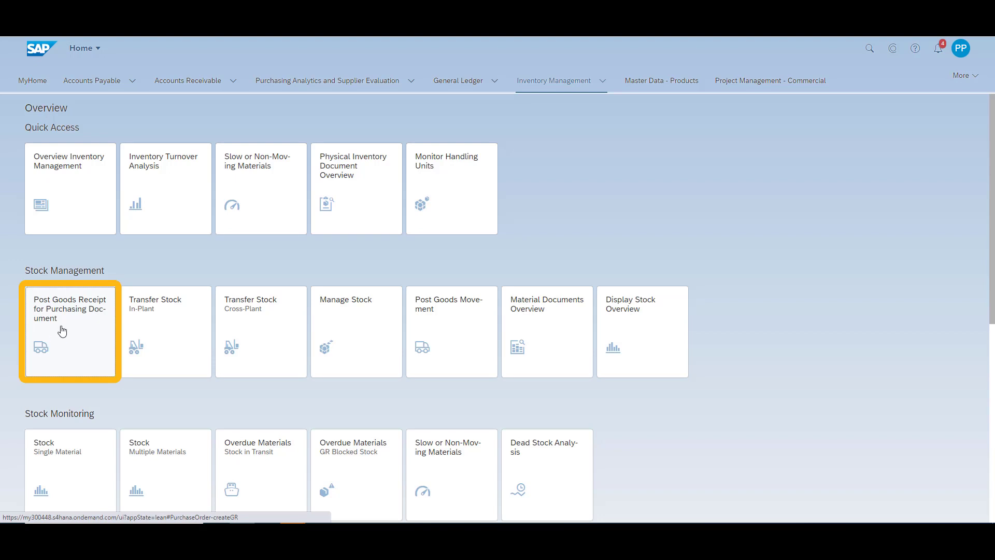
{"action": "left_click", "coordinate": [62, 331]}
{"action": "type", "text": "45"}
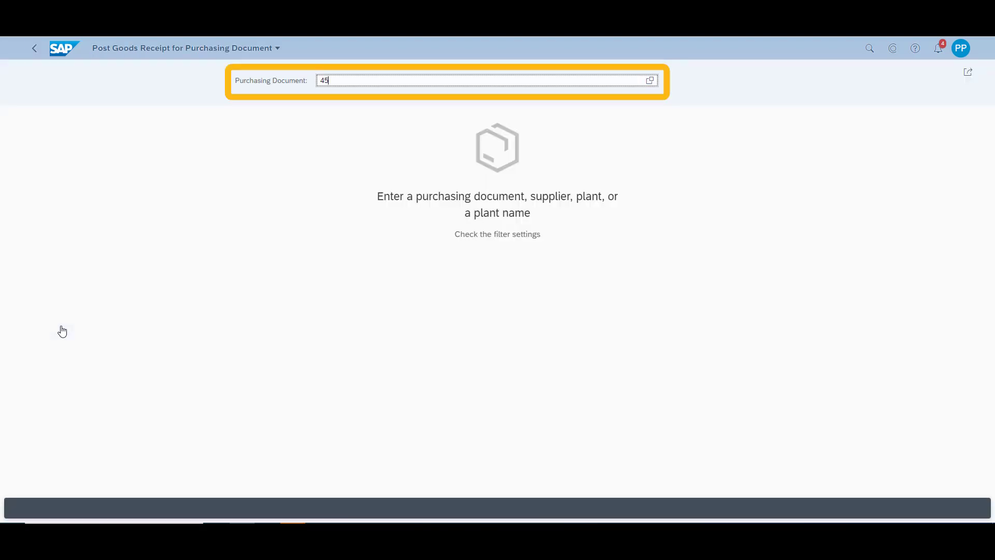
{"action": "type", "text": "2000"}
{"action": "type", "text": "4281"}
{"action": "key", "text": "Return"}
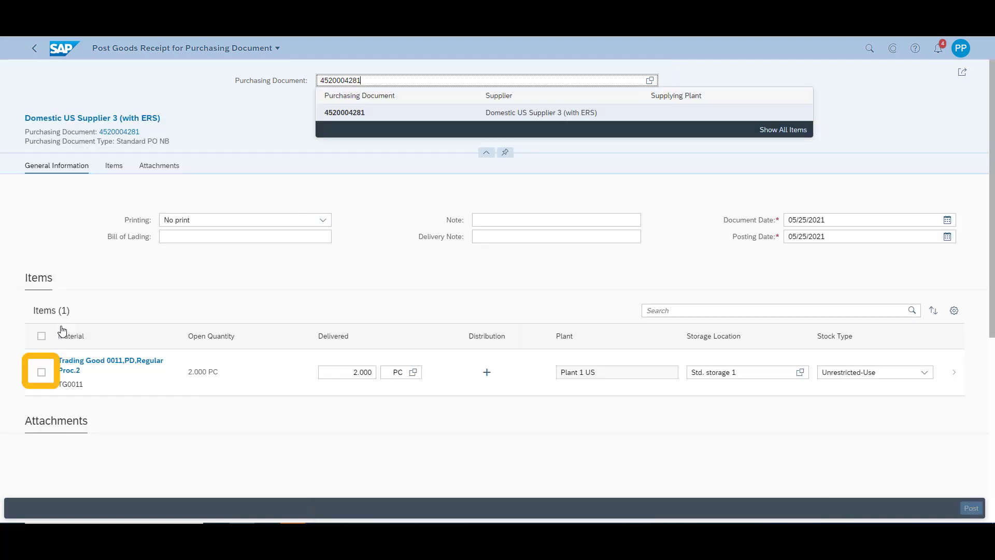
{"action": "left_click", "coordinate": [43, 374]}
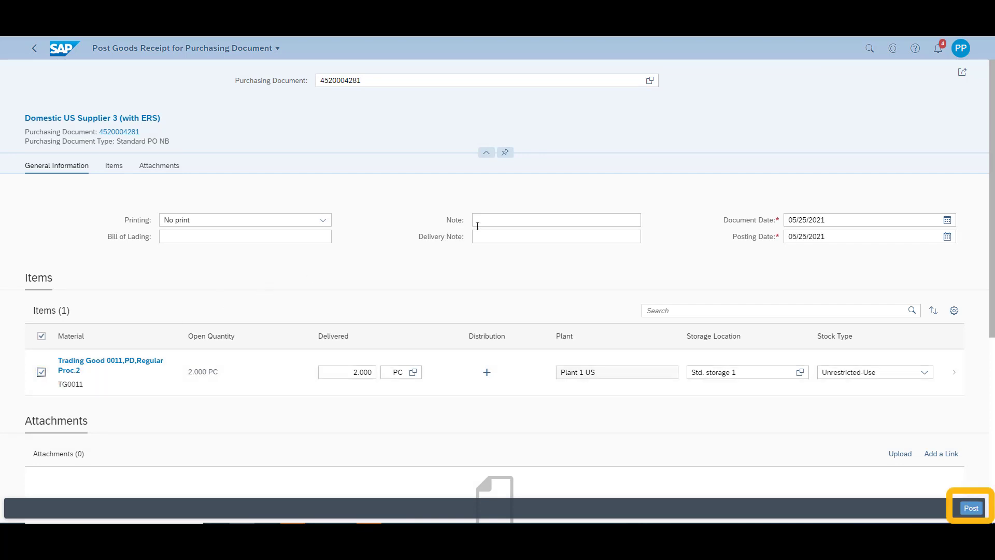
{"action": "left_click", "coordinate": [499, 235]}
{"action": "type", "text": "OX"}
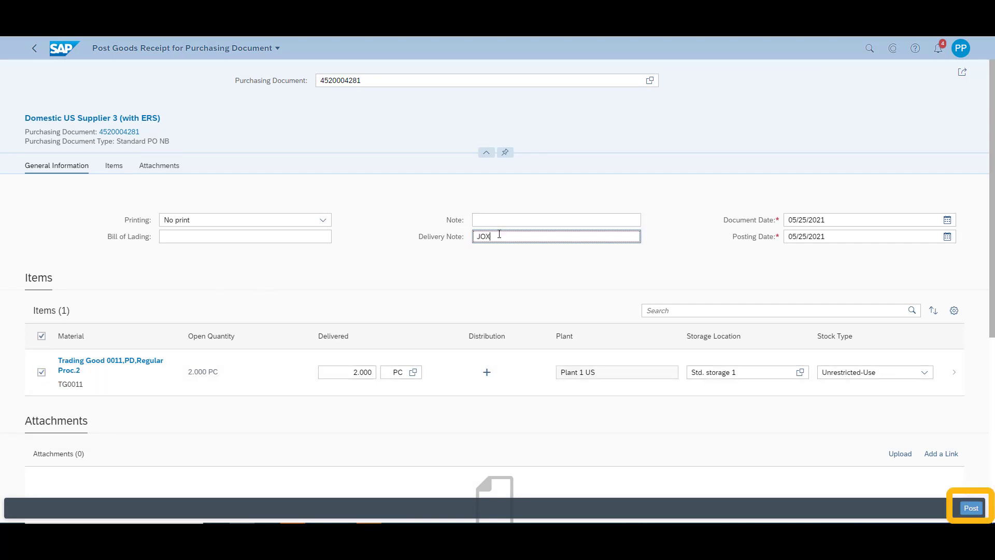
{"action": "type", "text": "1"}
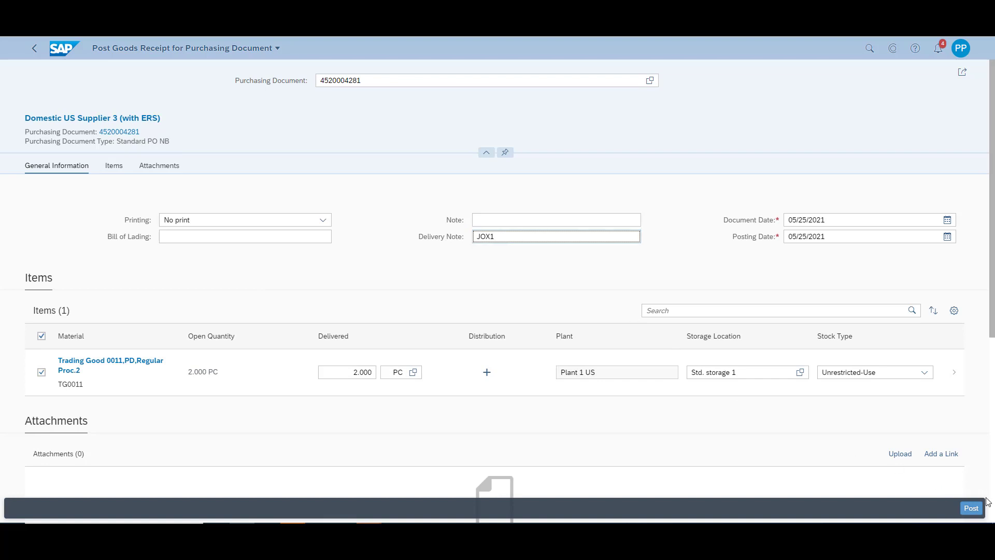
{"action": "left_click", "coordinate": [974, 509]}
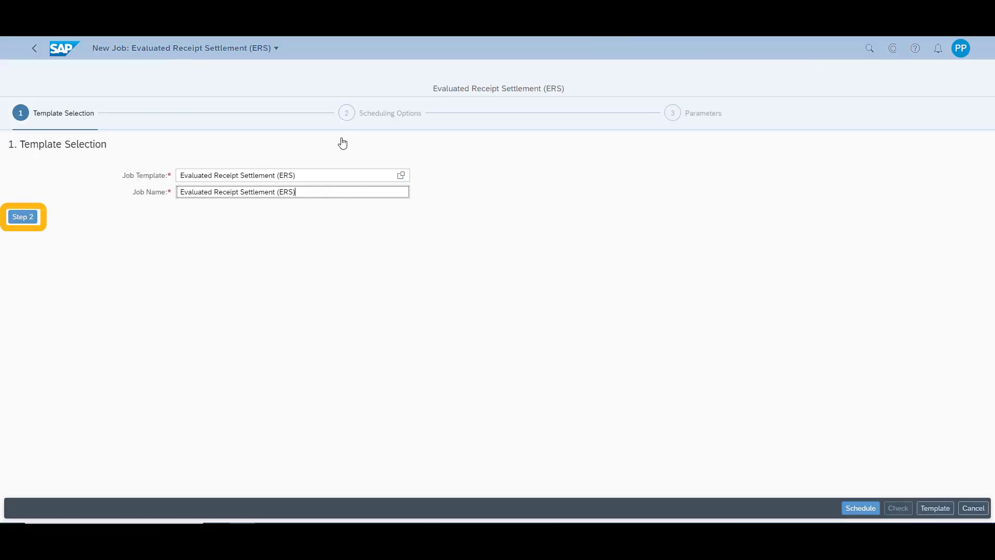
Enter ERS job parameters: company code 1710, plant 1710, supplier 17300003
{"action": "left_click", "coordinate": [23, 216]}
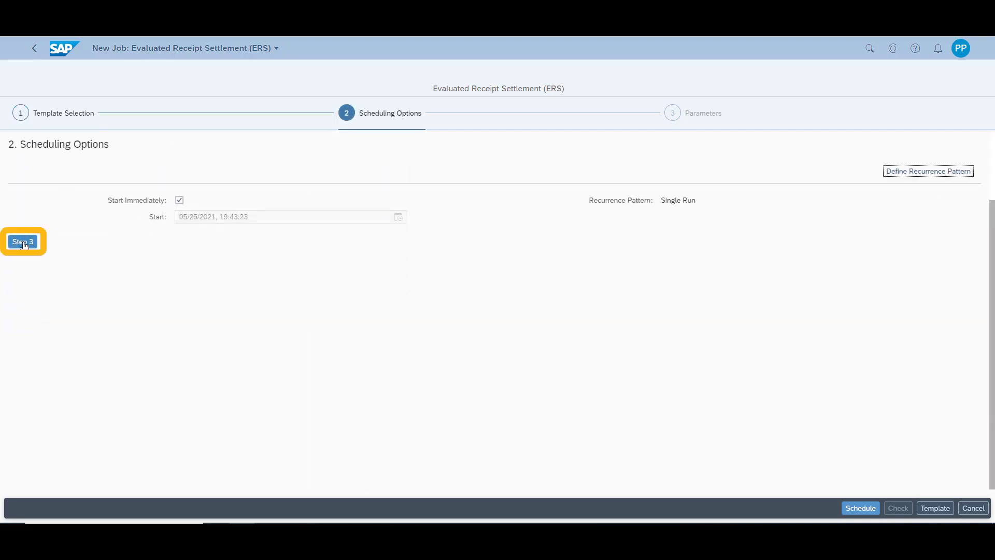
{"action": "left_click", "coordinate": [23, 241]}
{"action": "left_click", "coordinate": [214, 223]}
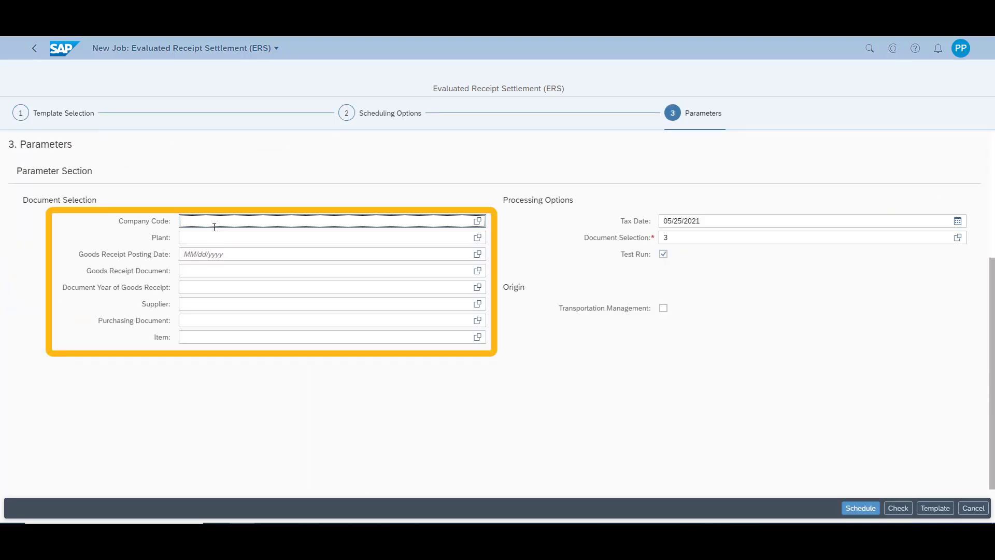
{"action": "type", "text": "1710"}
{"action": "key", "text": "Tab"}
{"action": "type", "text": "171"}
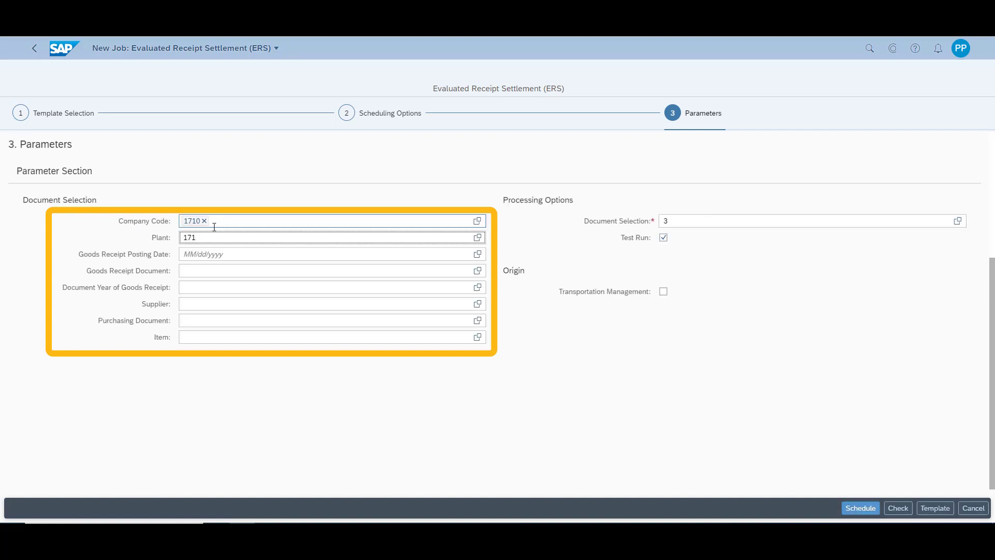
{"action": "type", "text": "0"}
{"action": "key", "text": "Tab"}
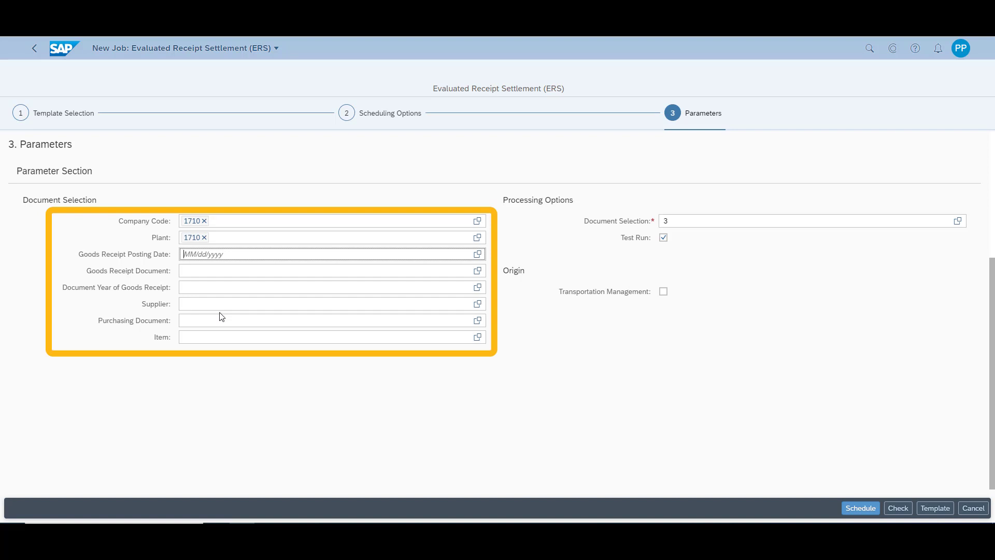
{"action": "left_click", "coordinate": [221, 309]}
{"action": "type", "text": "1"}
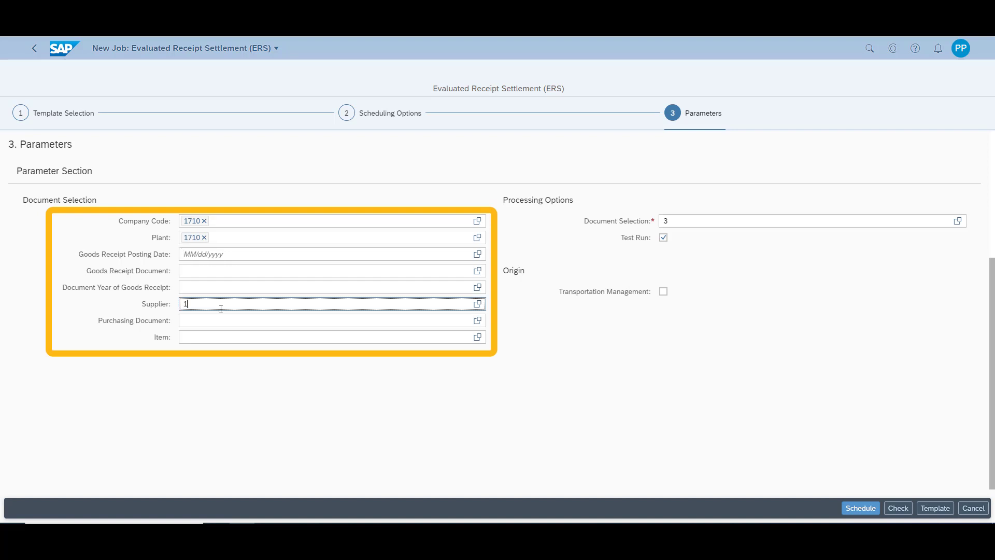
{"action": "type", "text": "730000"}
{"action": "type", "text": "3"}
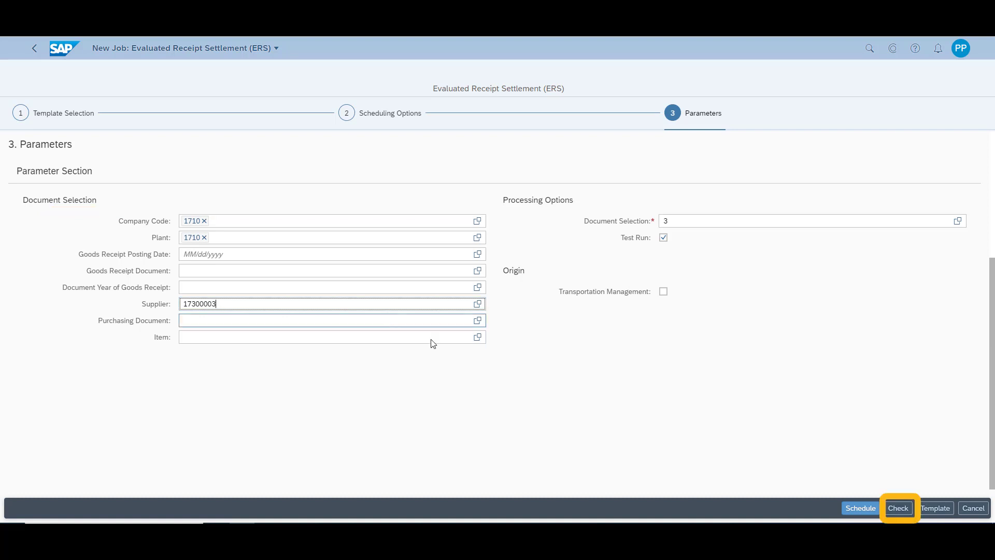
Check the parameters, turn off Test Run, and schedule the ERS job immediately
{"action": "left_click", "coordinate": [901, 509]}
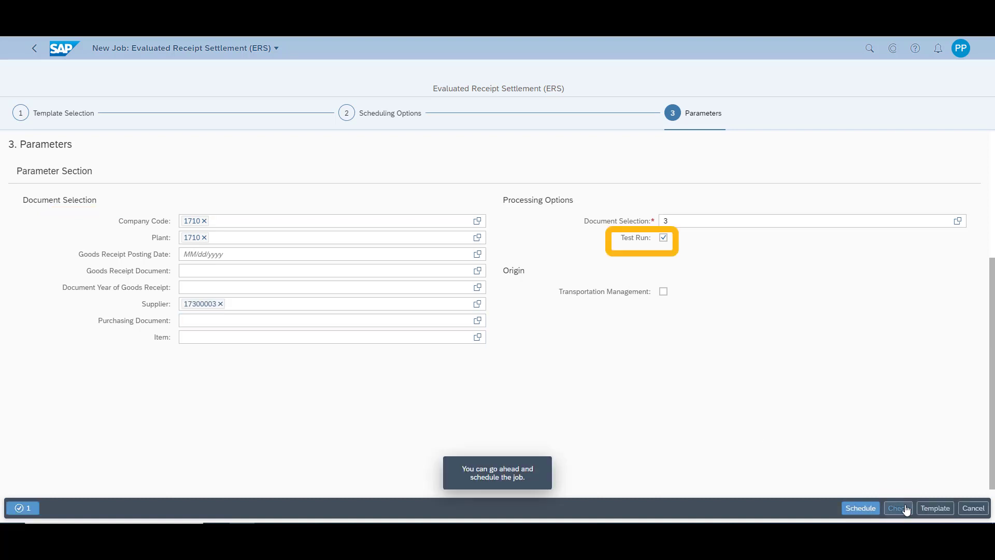
{"action": "left_click", "coordinate": [664, 238]}
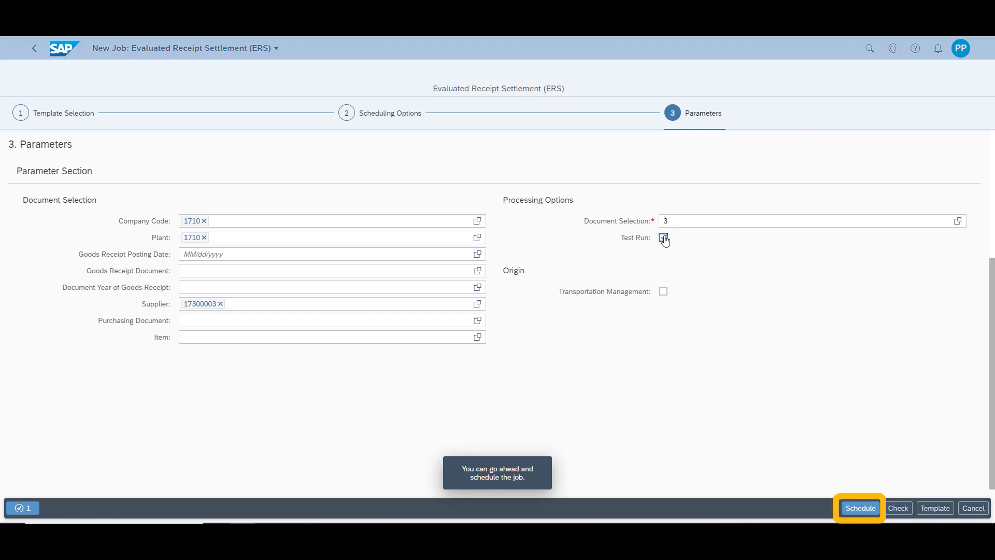
{"action": "left_click", "coordinate": [860, 508]}
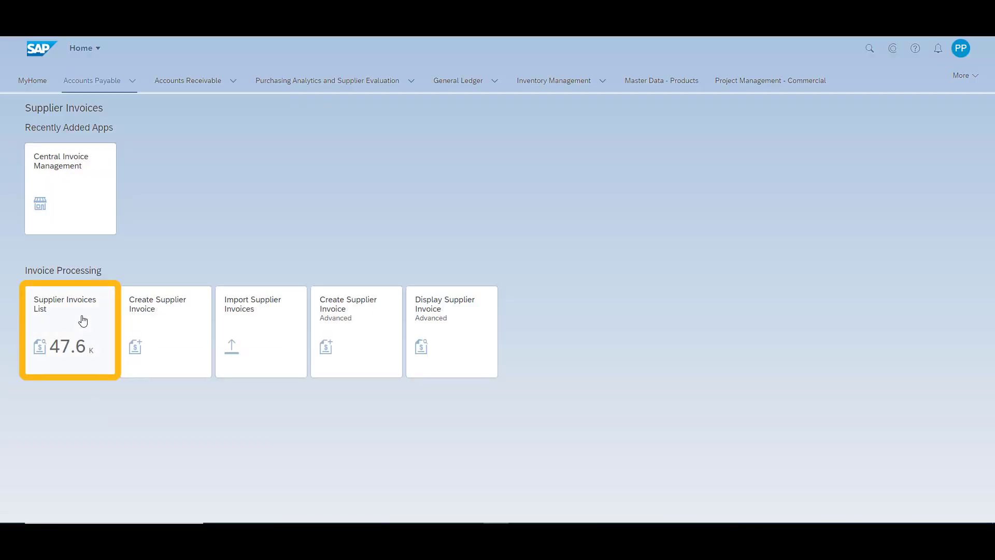
{"action": "left_click", "coordinate": [82, 319]}
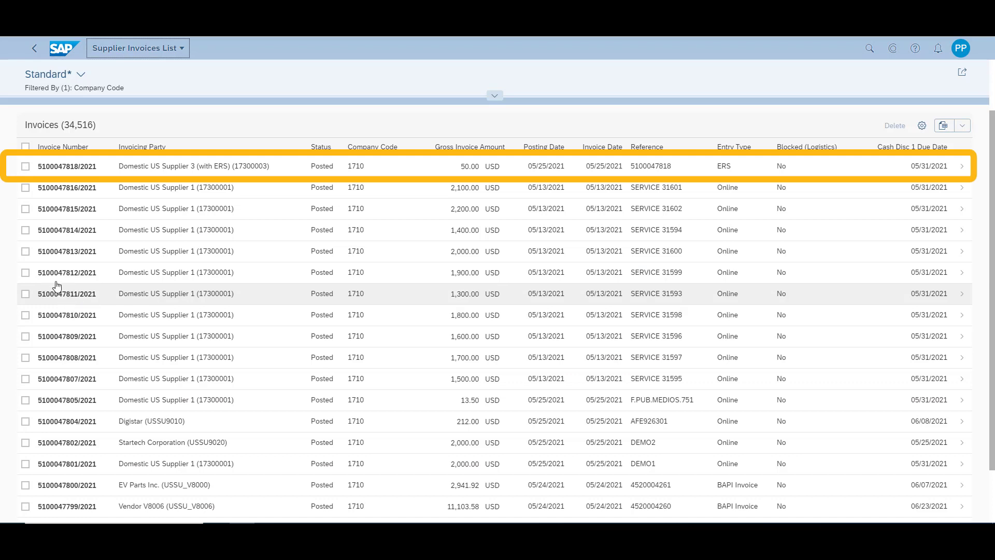
{"action": "left_click", "coordinate": [26, 167]}
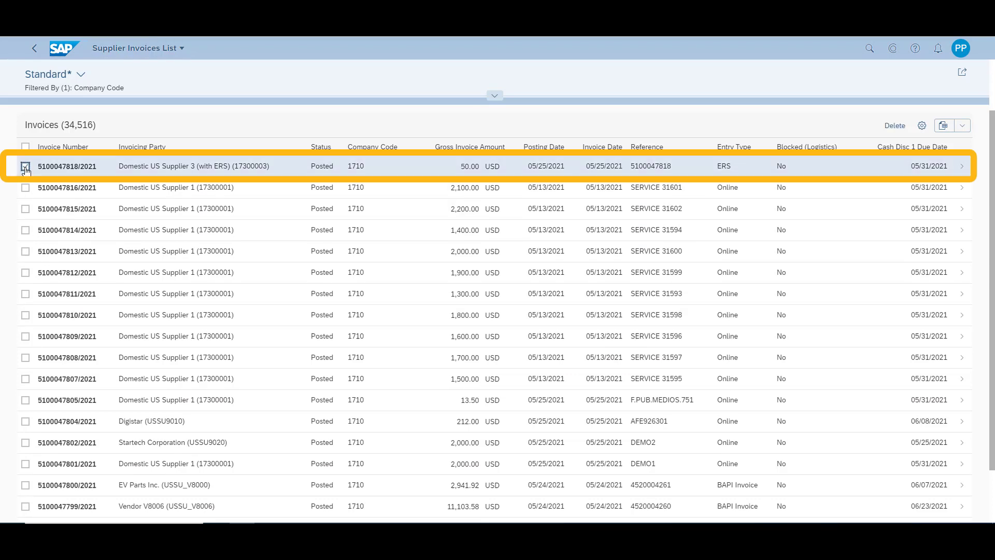
{"action": "left_click", "coordinate": [965, 167]}
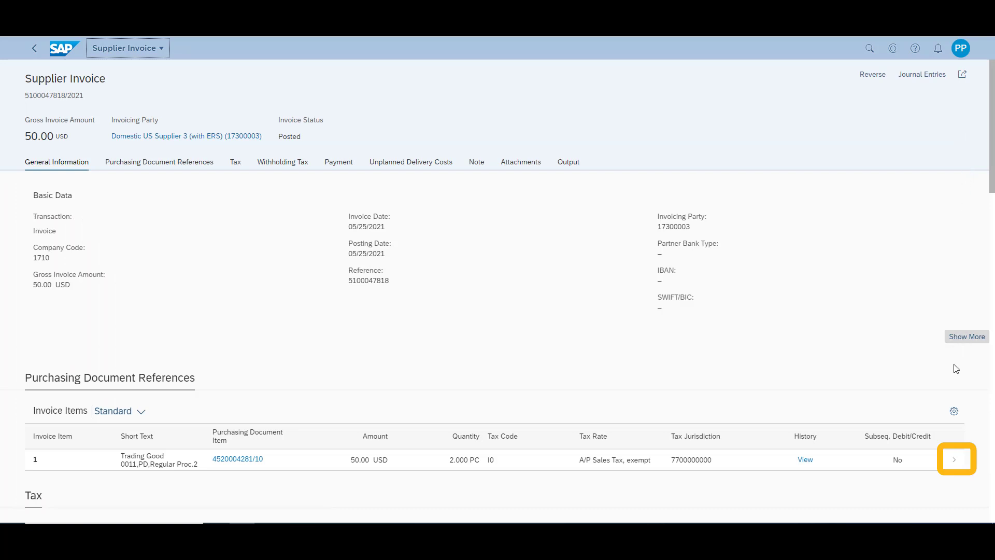
Review the item's purchase order document flow, then return to the invoice's output details
{"action": "left_click", "coordinate": [956, 461]}
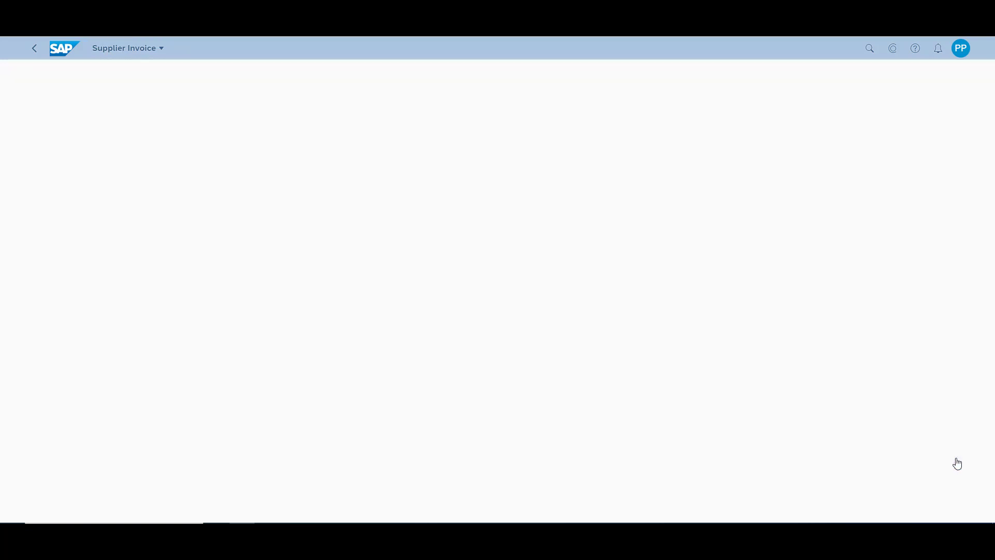
{"action": "left_click_drag", "start_coordinate": [990, 286], "coordinate": [993, 449]}
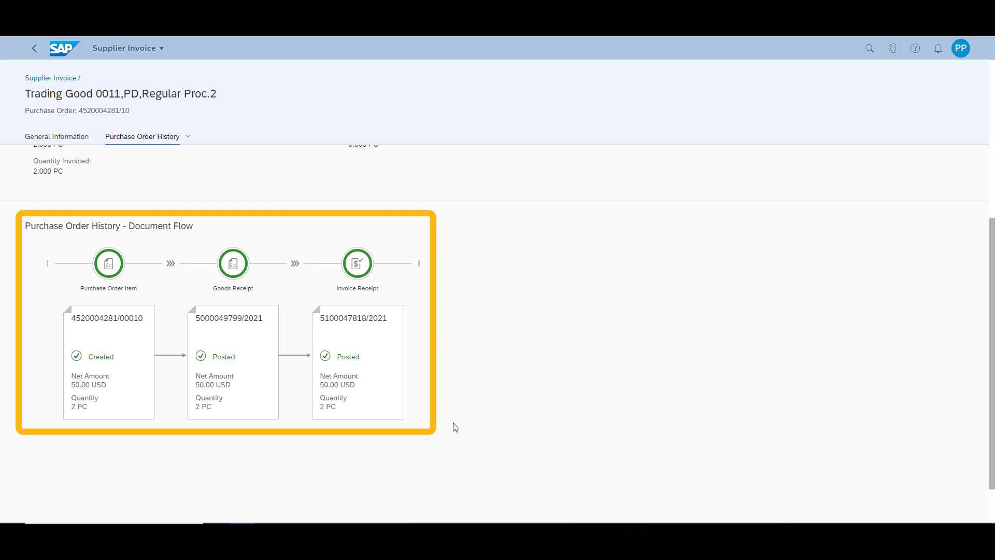
{"action": "left_click", "coordinate": [35, 49]}
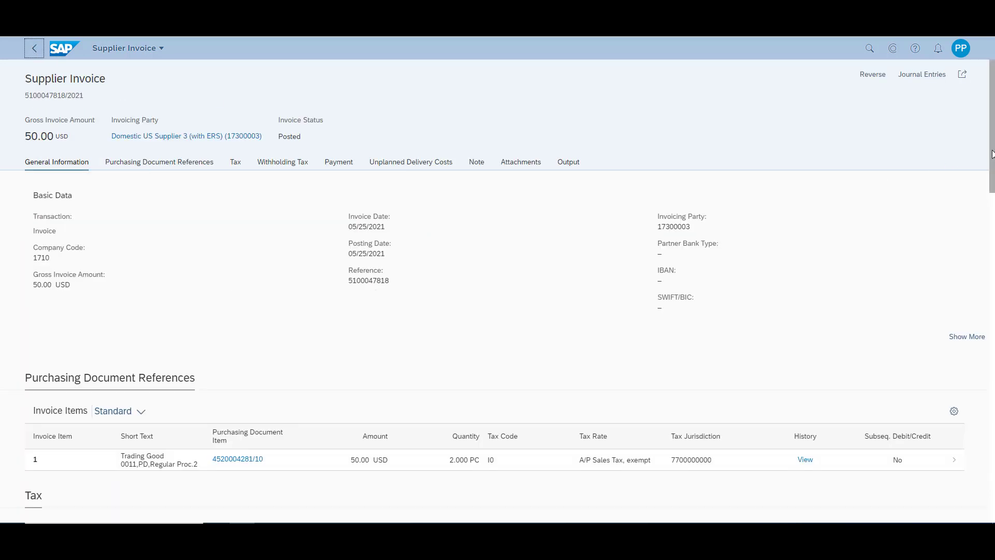
{"action": "left_click_drag", "start_coordinate": [993, 153], "coordinate": [992, 497]}
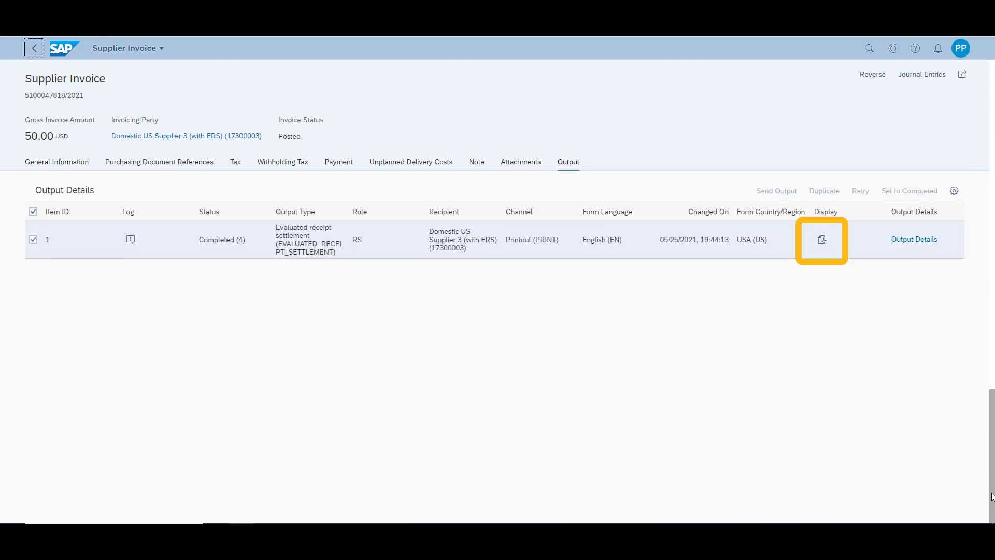
Display the ERS credit memo PDF and scroll to its 50.00 USD gross total on page 2
{"action": "left_click", "coordinate": [822, 240]}
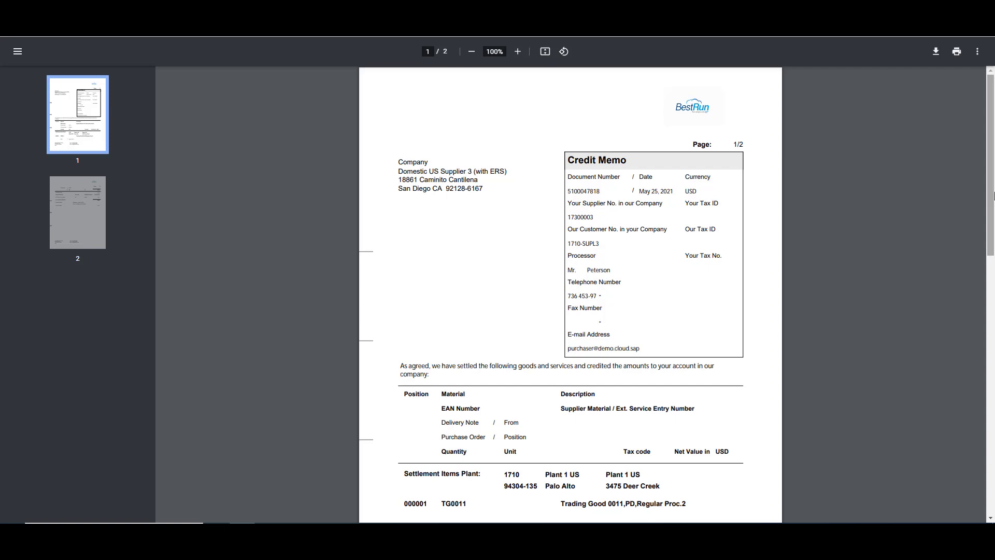
{"action": "left_click_drag", "start_coordinate": [993, 196], "coordinate": [992, 382]}
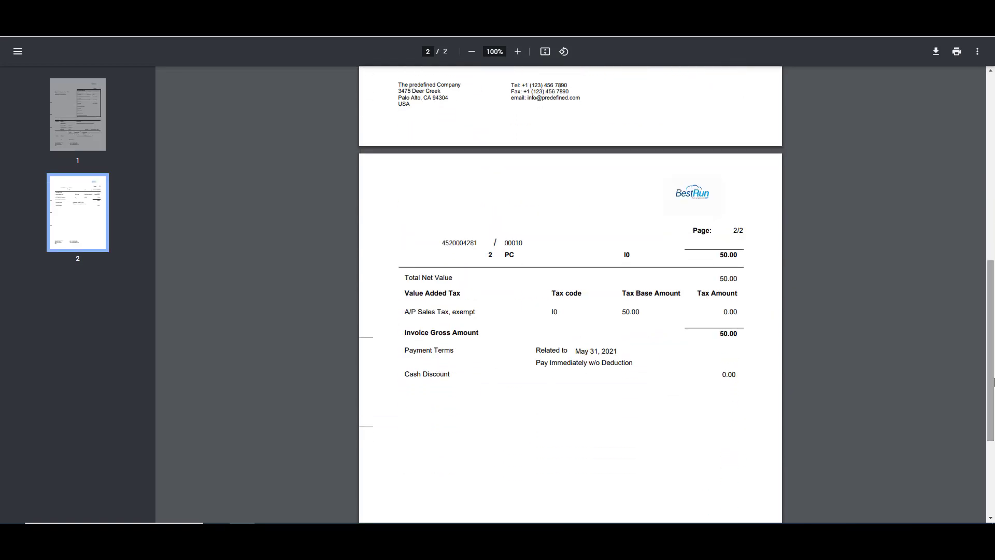